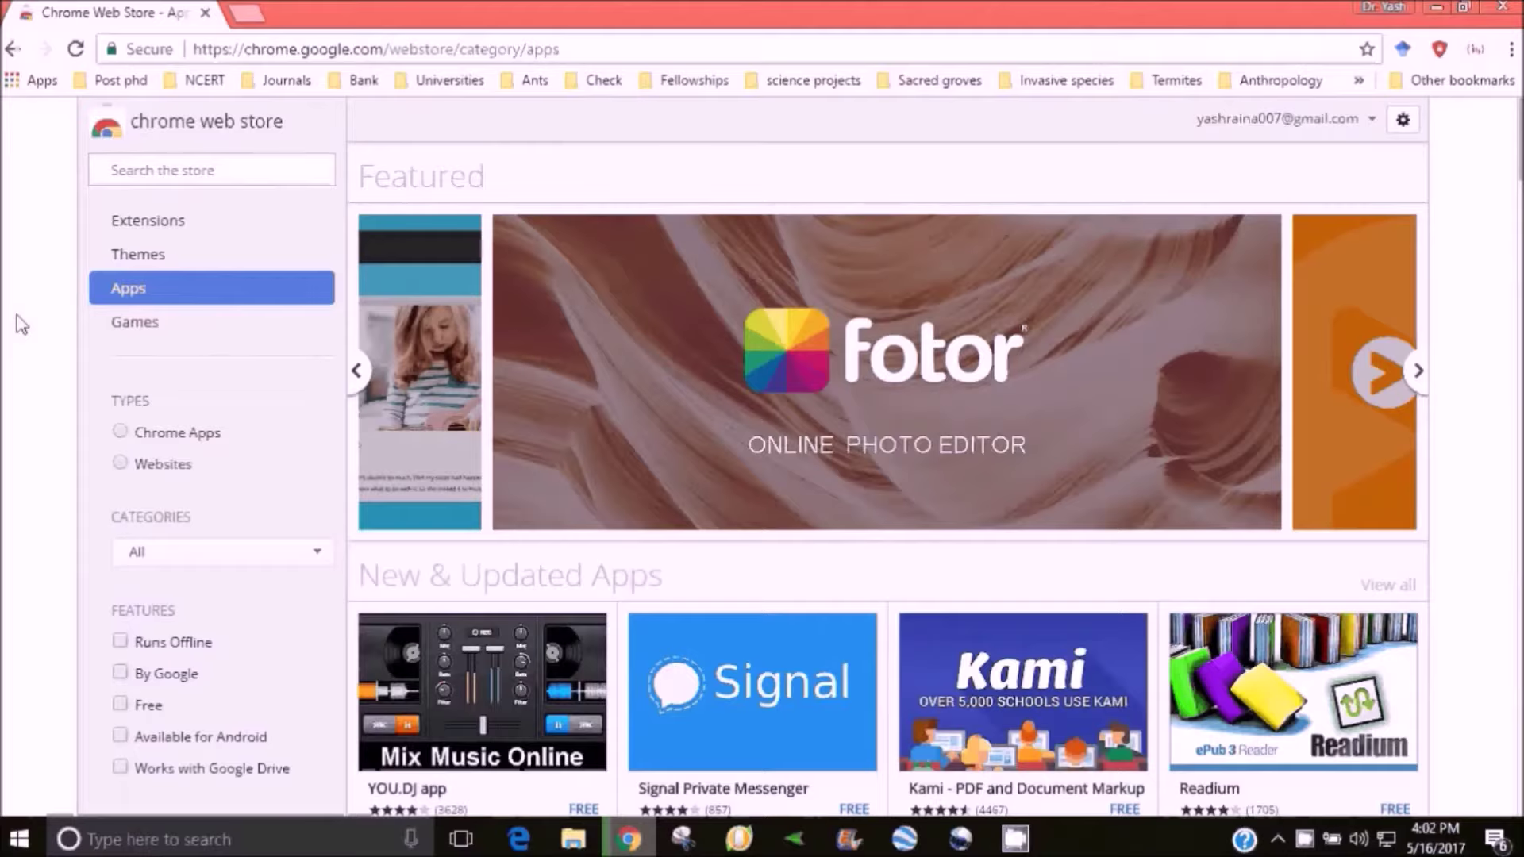
# Search the Chrome Web Store for 'vysor' with the page zoomed in.
pyautogui.click(189, 174)
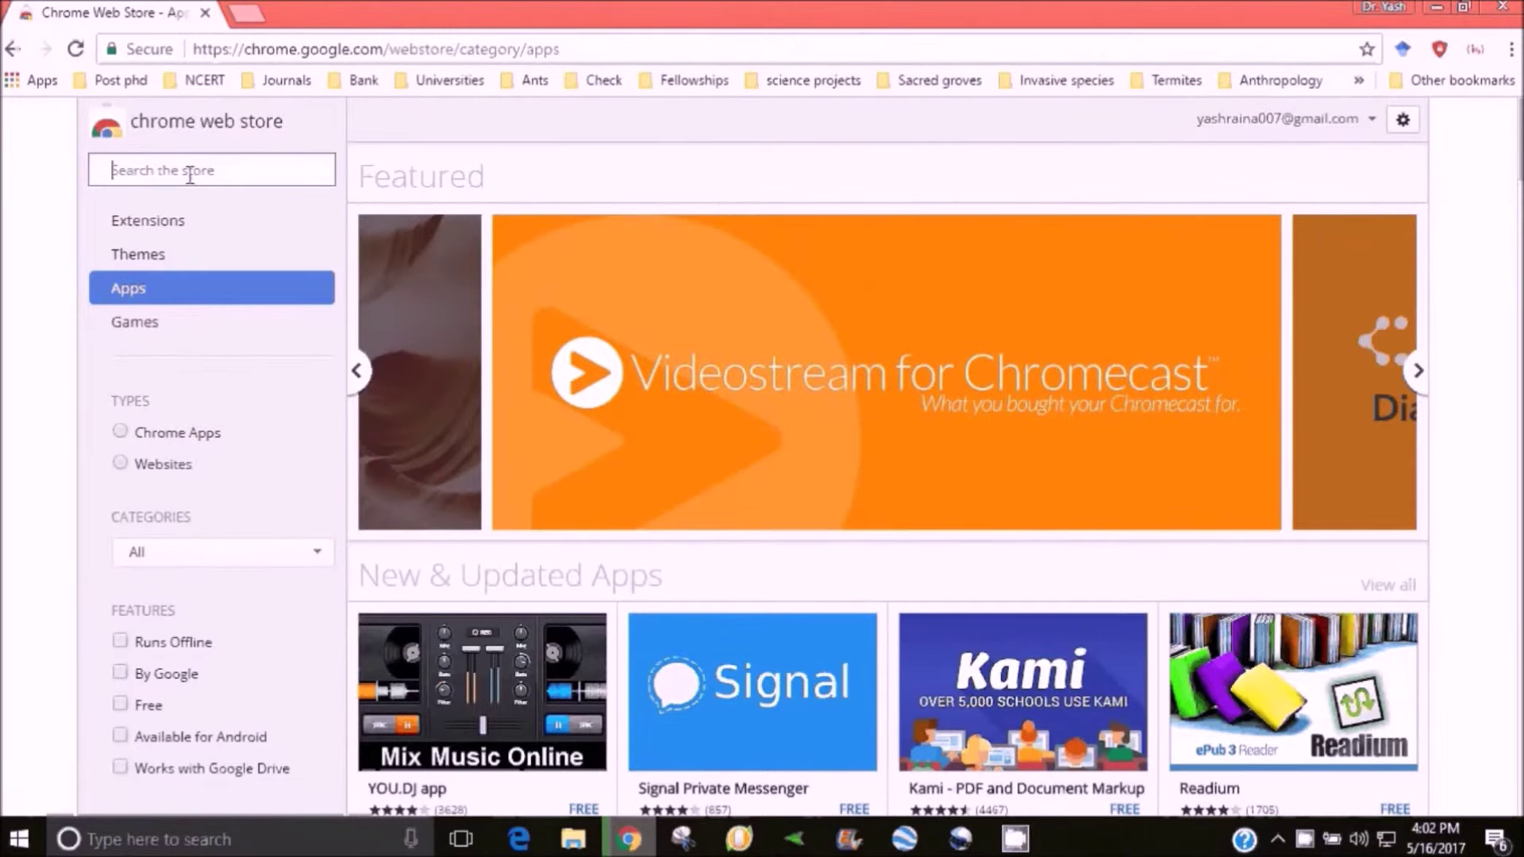
pyautogui.hotkey('ctrl', '+')
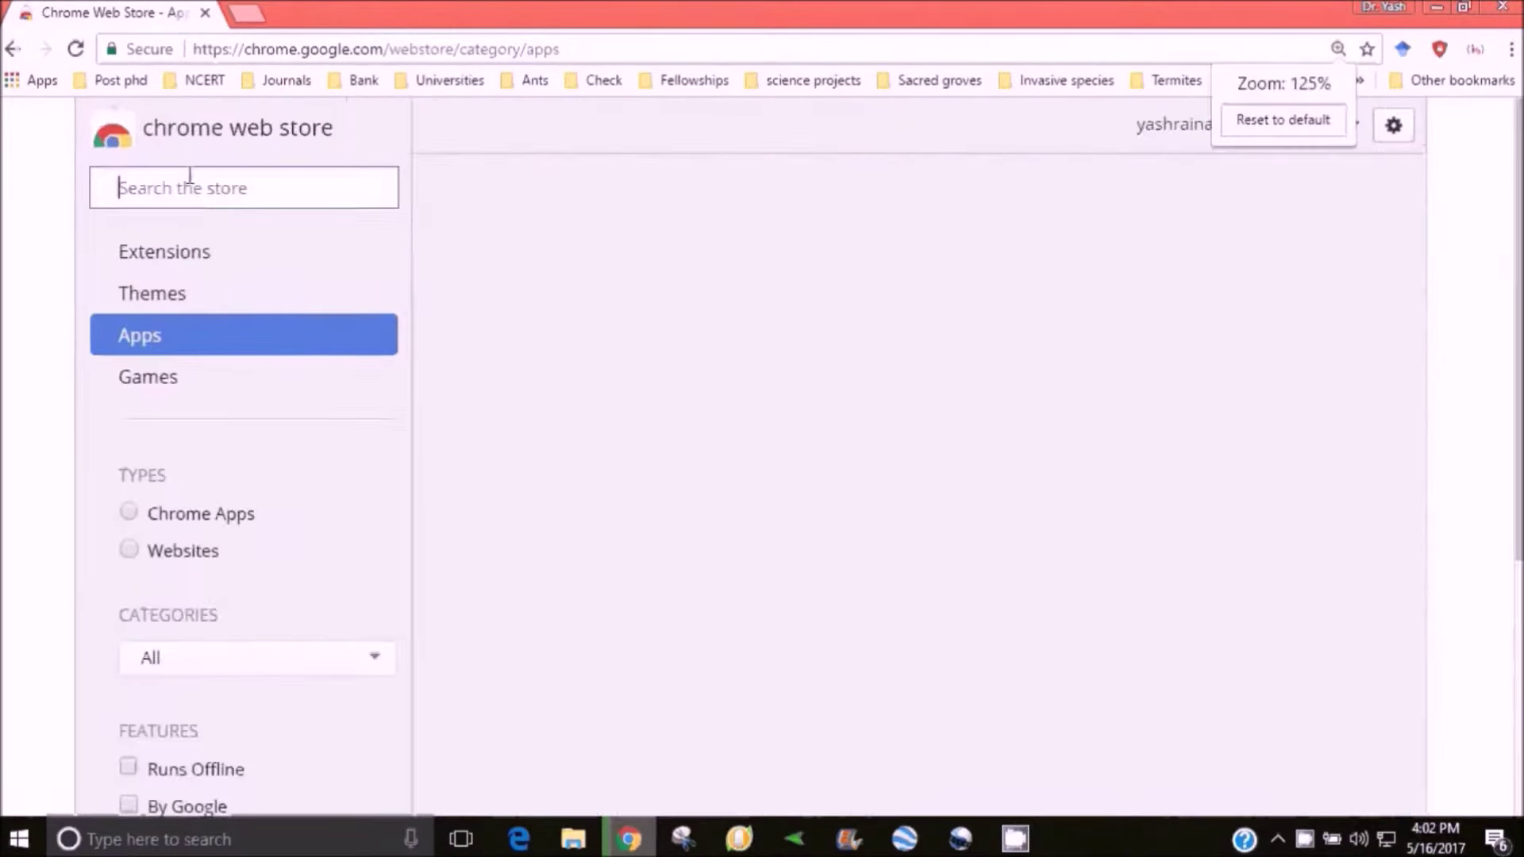
pyautogui.hotkey('ctrl', '+')
pyautogui.hotkey('ctrl', '+')
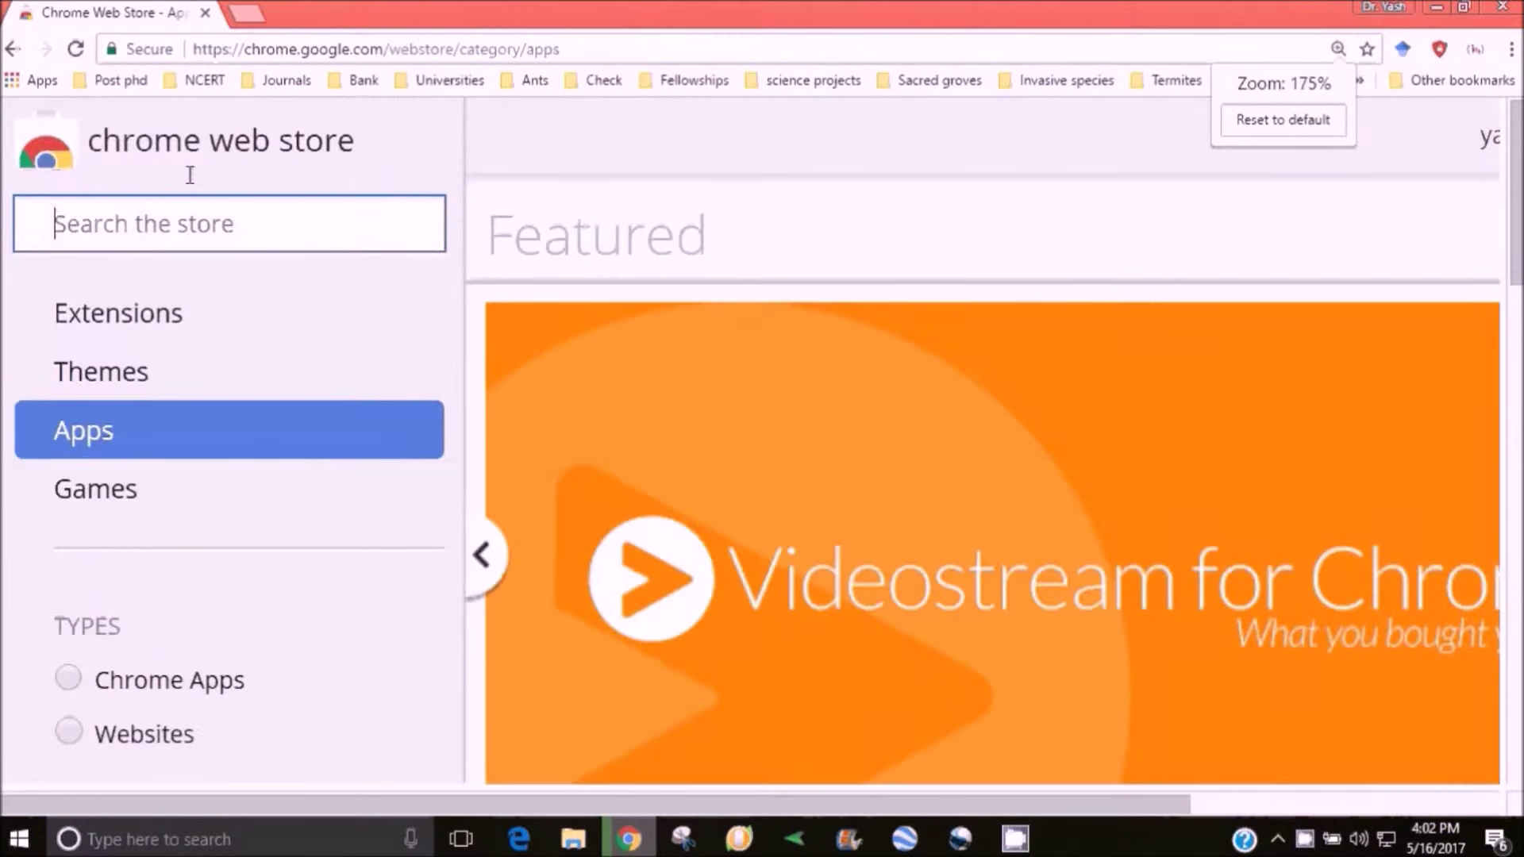
pyautogui.write('vys')
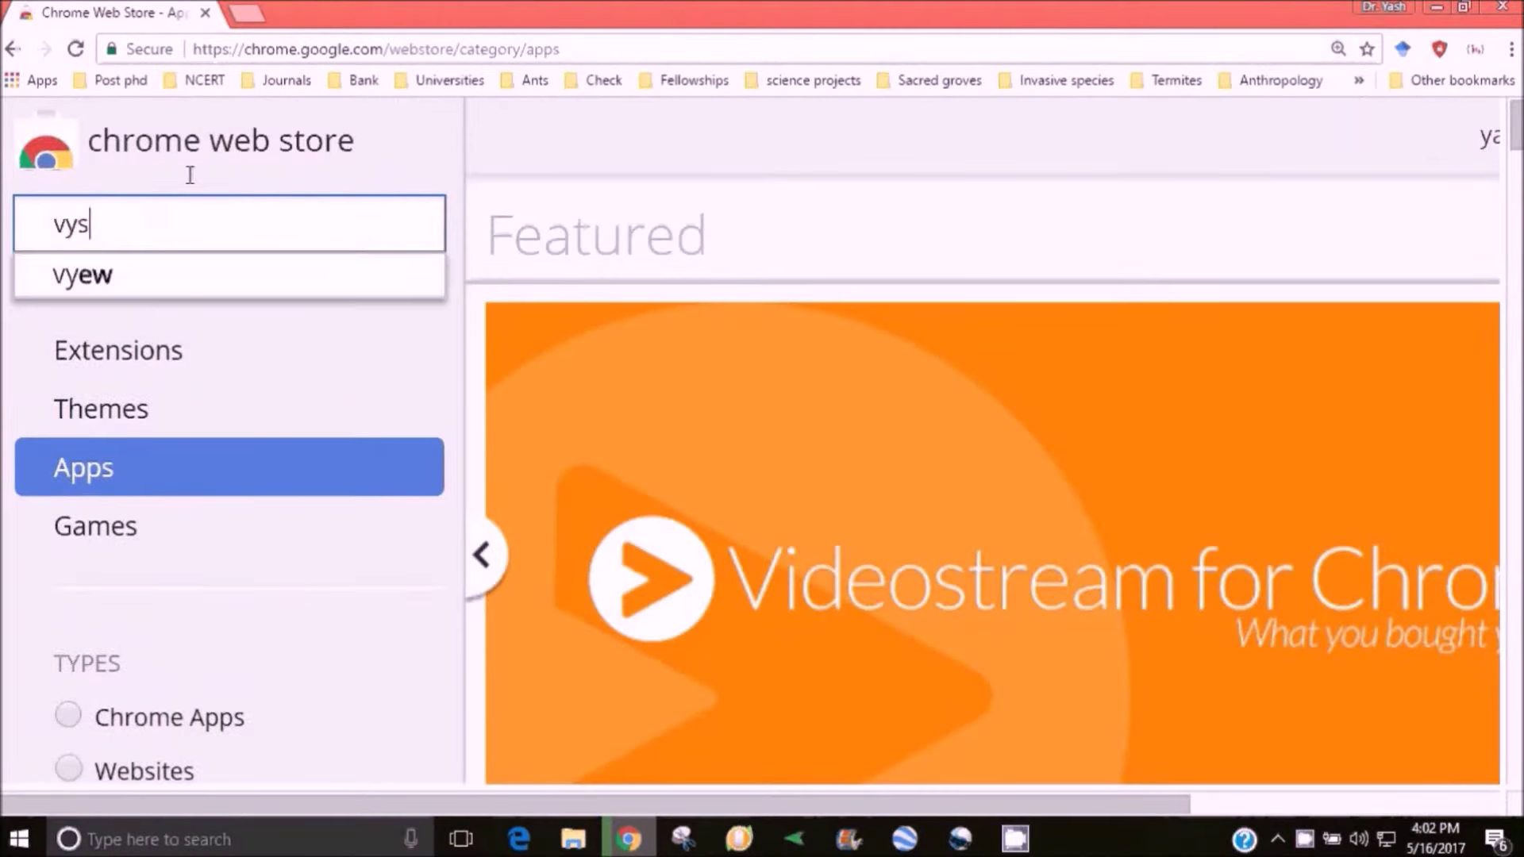
pyautogui.write('or')
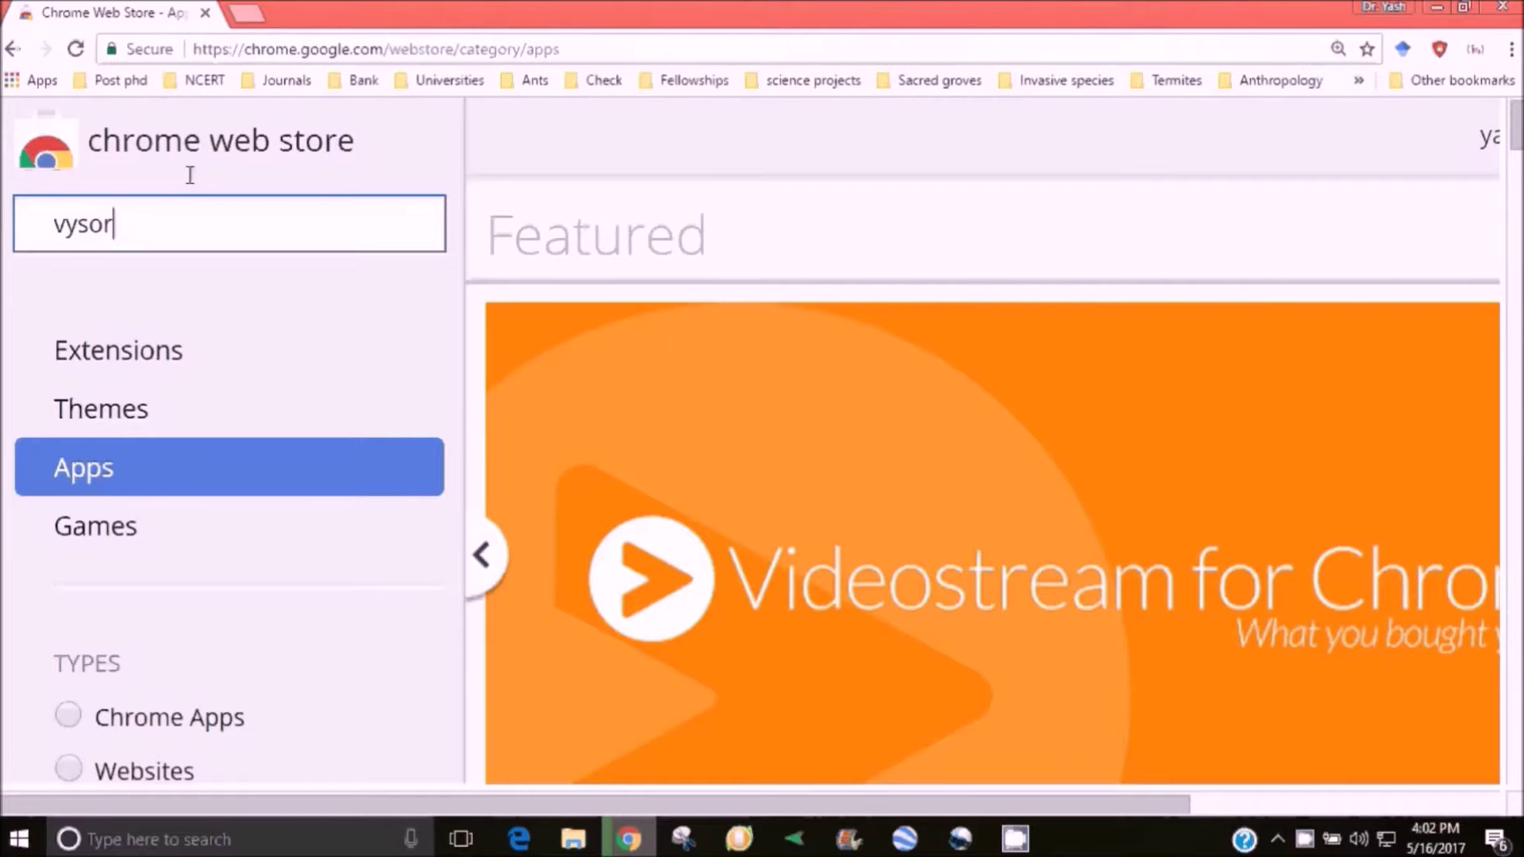
pyautogui.press('Return')
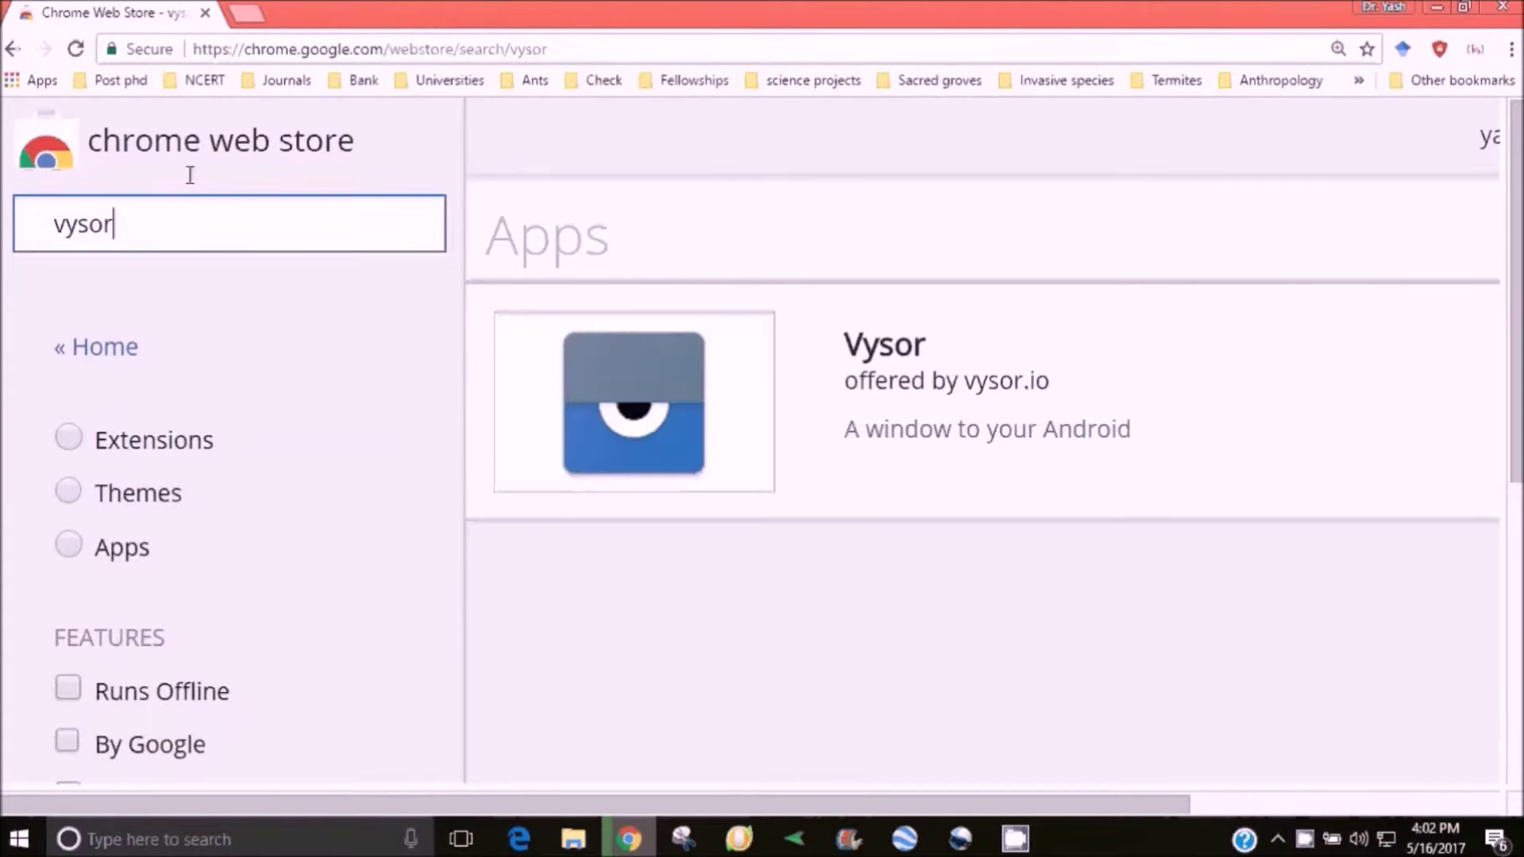
pyautogui.moveTo(466, 805); pyautogui.dragTo(1031, 805)
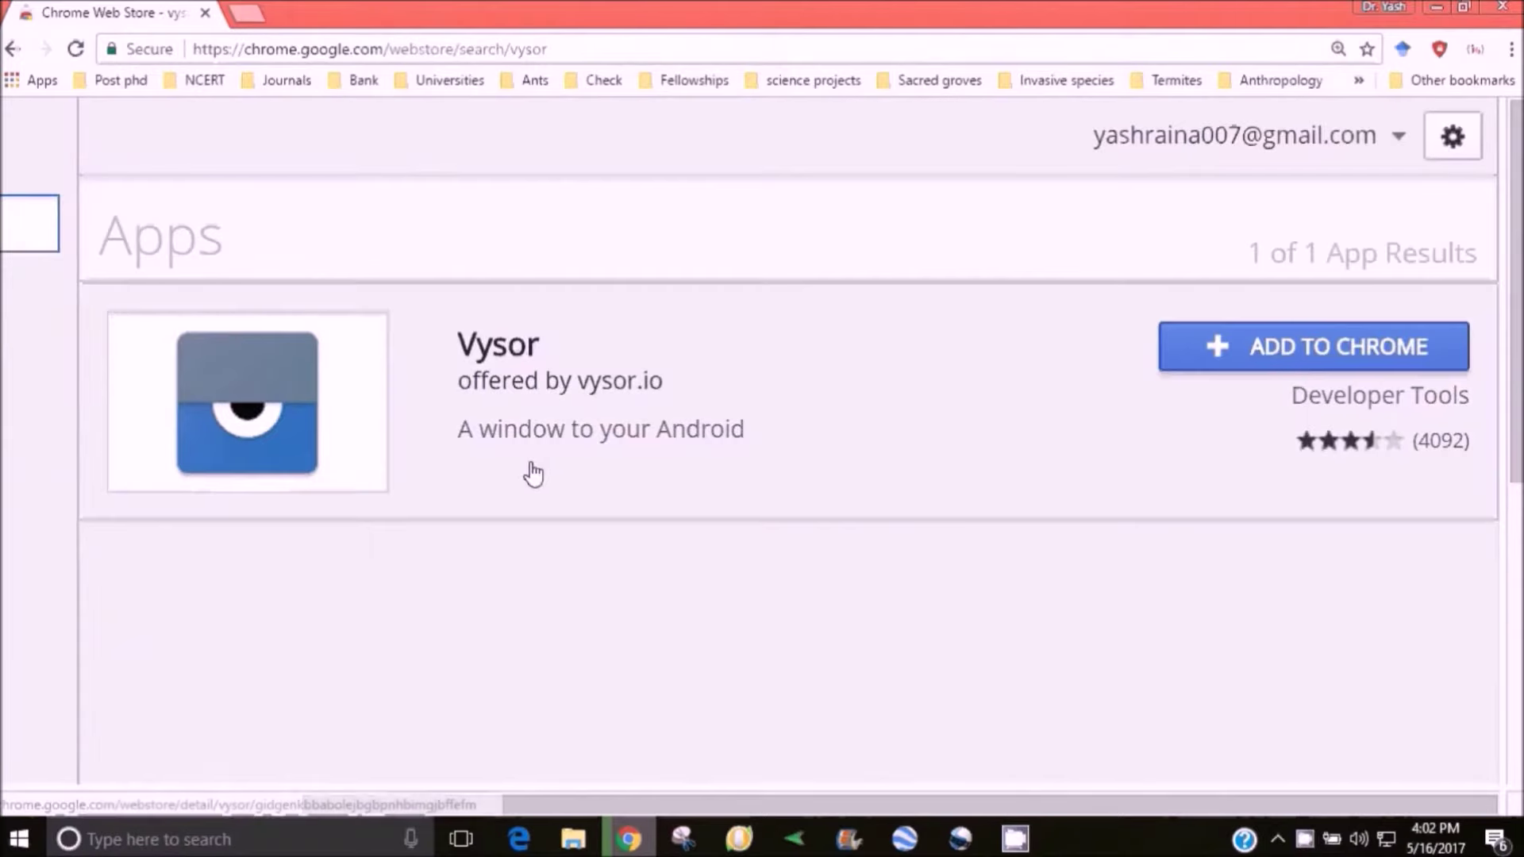
# Add the Vysor app to Chrome and accept its permissions.
pyautogui.click(1303, 355)
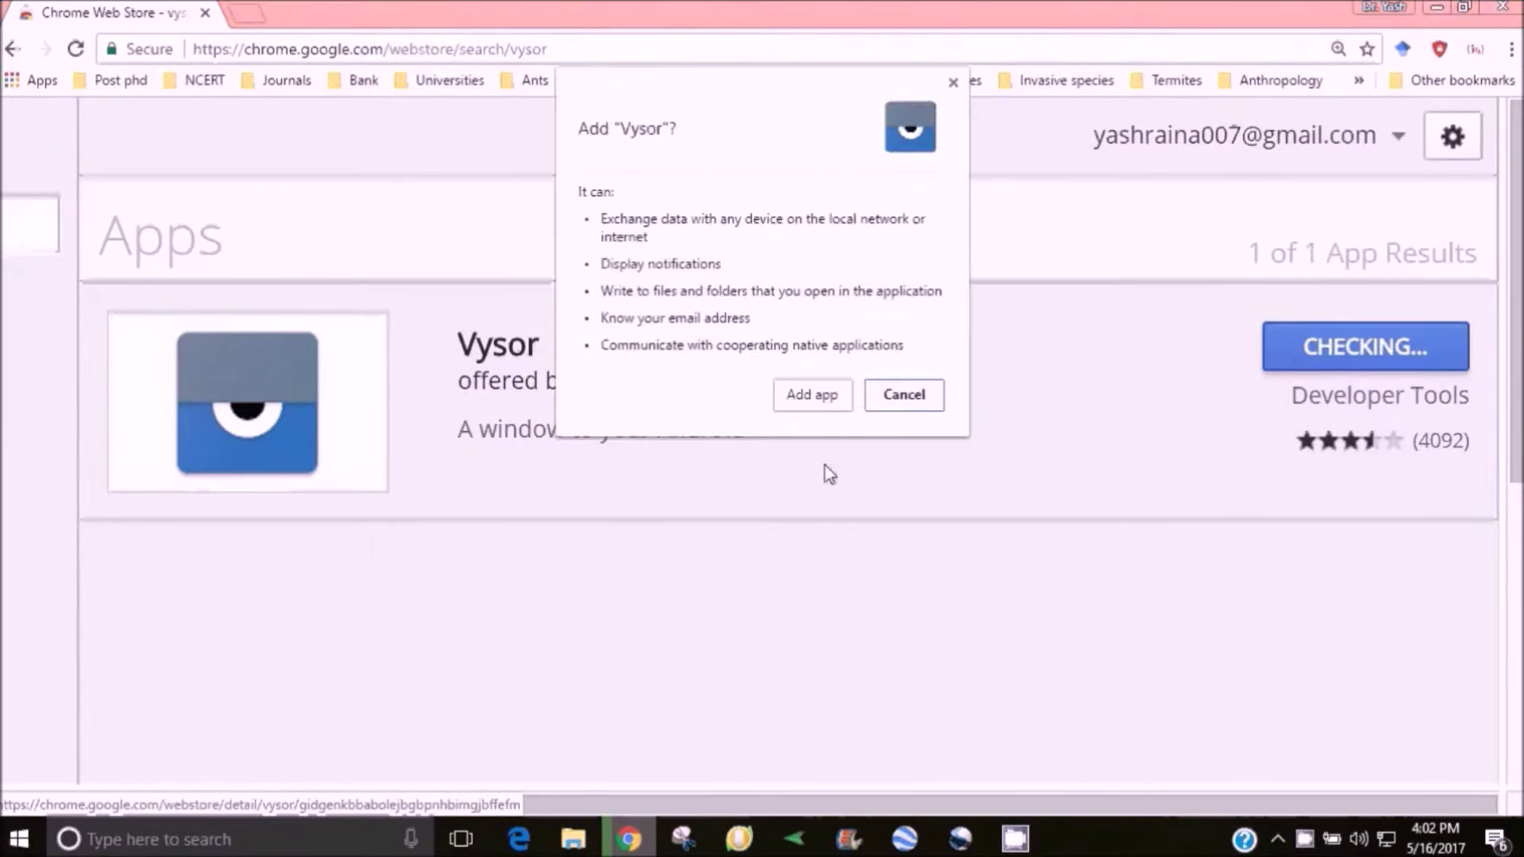
pyautogui.click(812, 394)
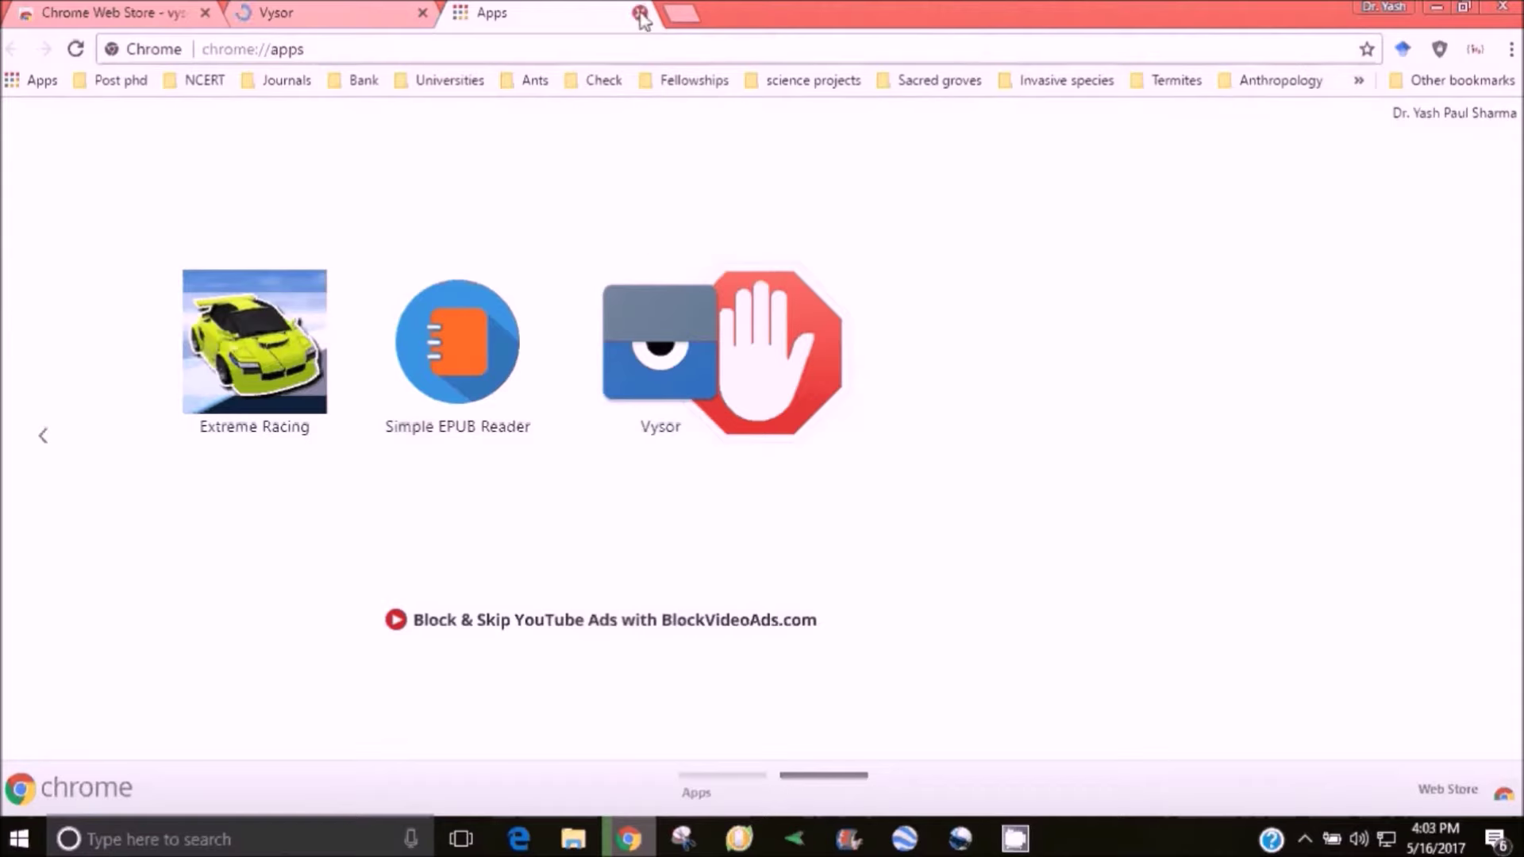
# Launch Vysor and enable International Keyboard and Share All Devices.
pyautogui.click(703, 347)
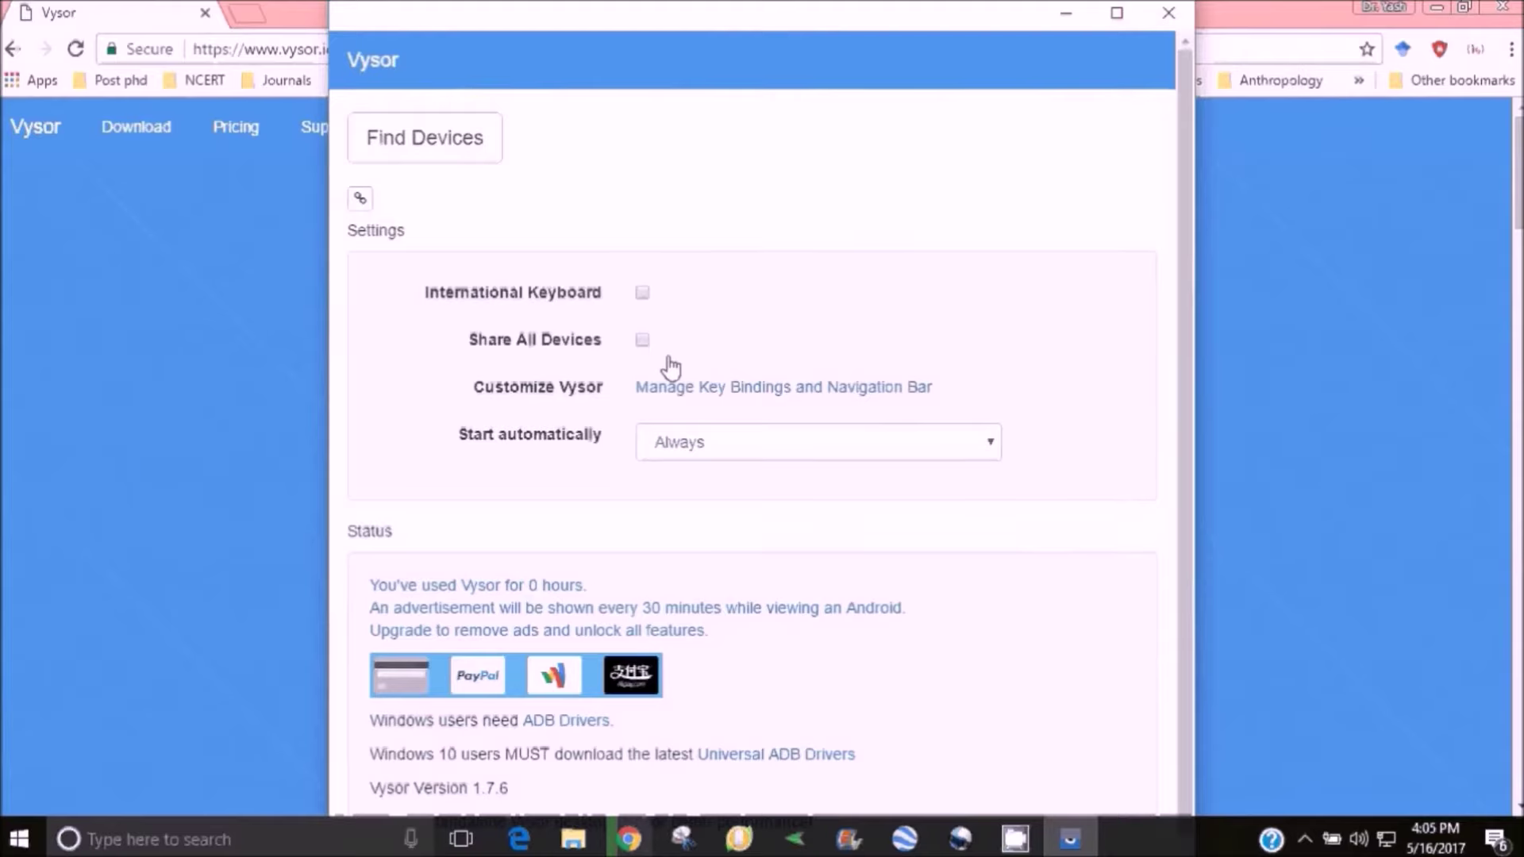
pyautogui.click(642, 292)
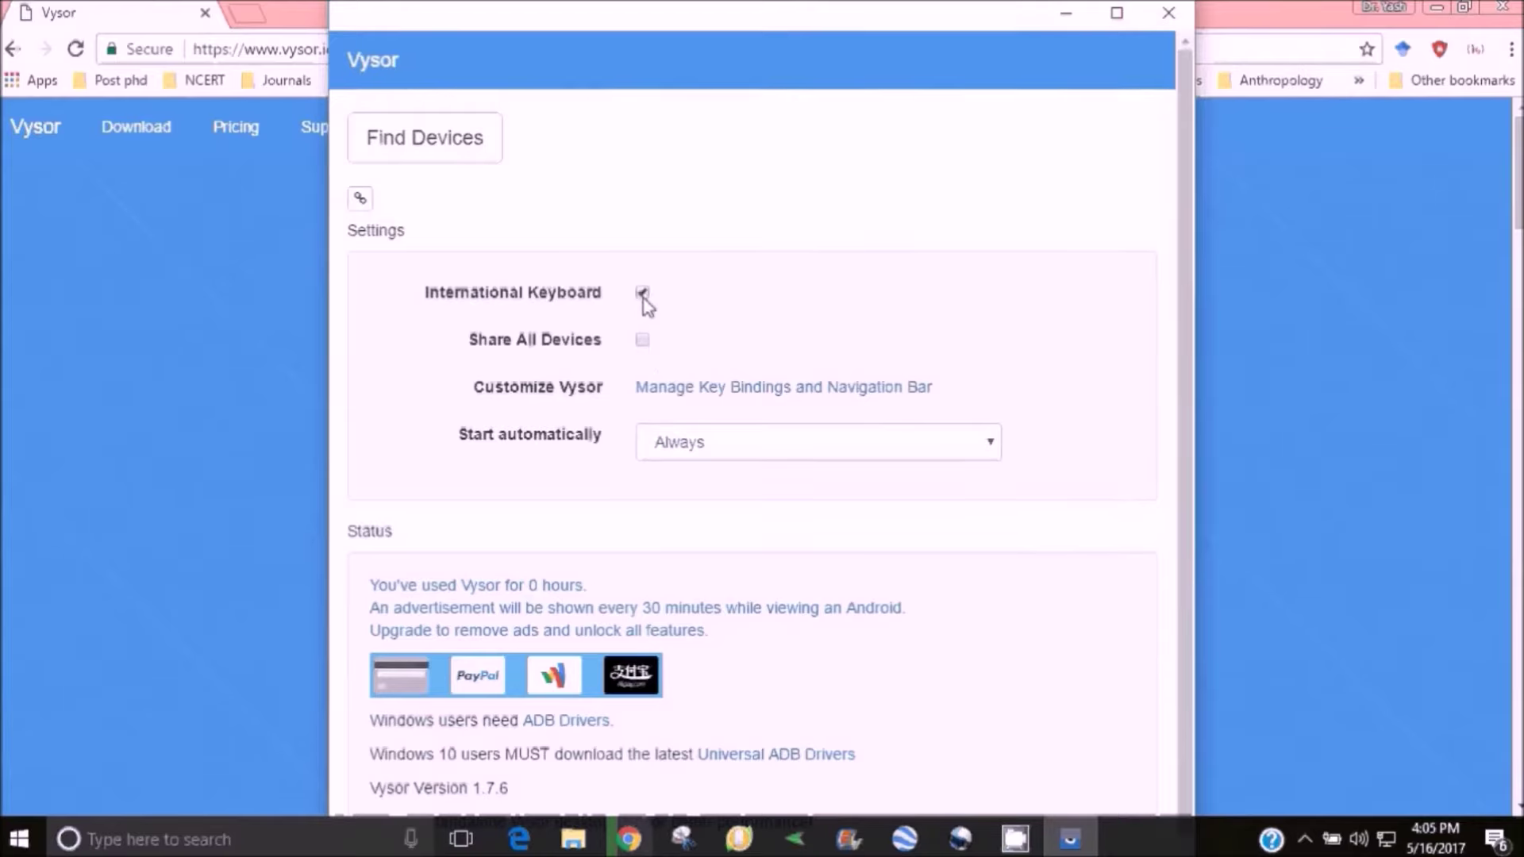
pyautogui.click(643, 339)
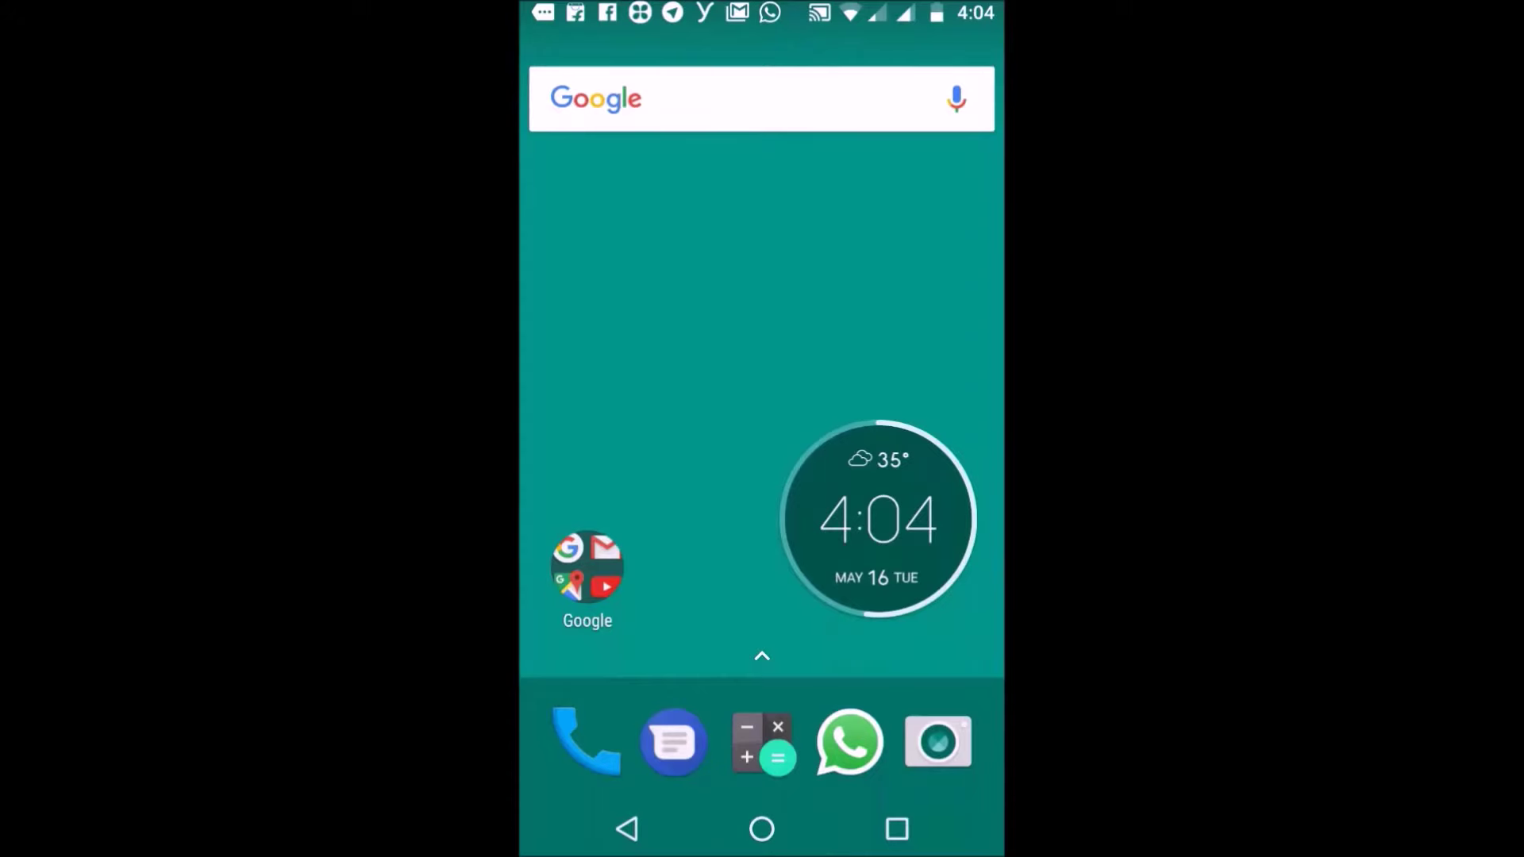
# Install 'Vysor - Android control on PC' from the phone's Play Store and advance past its welcome page.
pyautogui.click(586, 569)
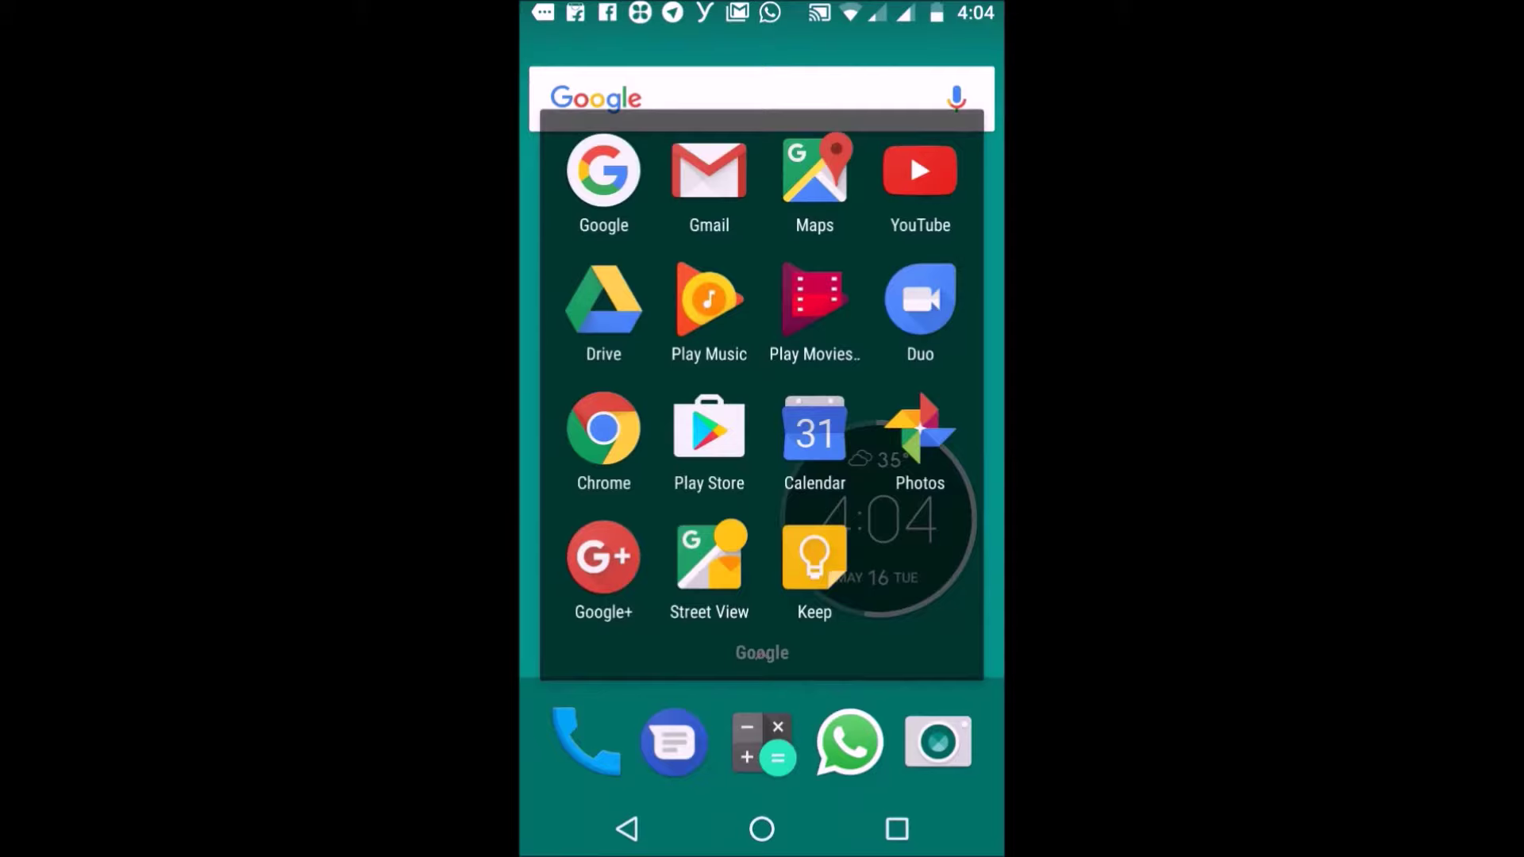
pyautogui.click(710, 430)
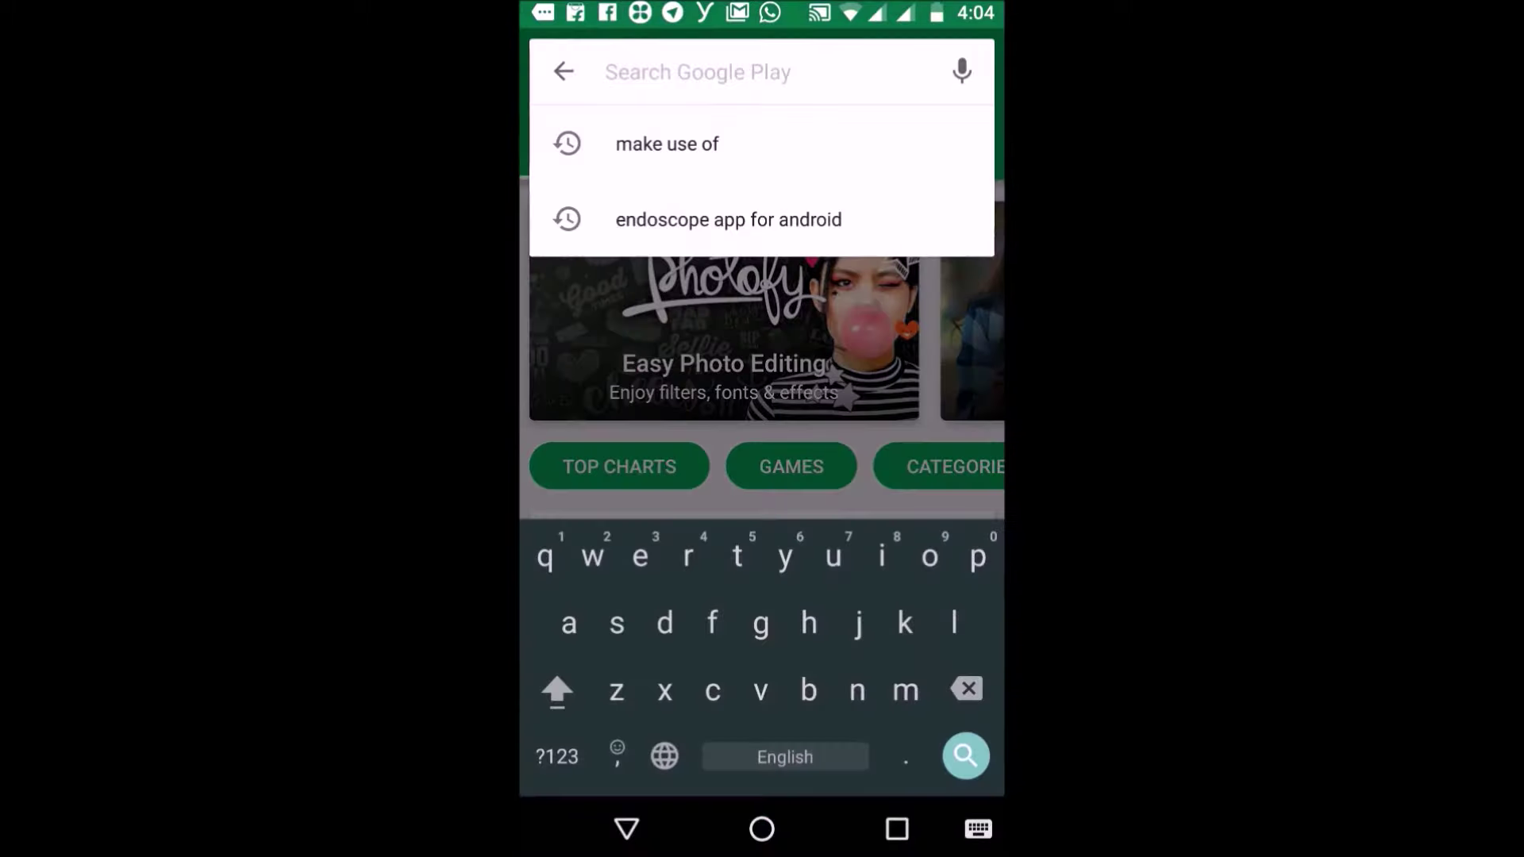
pyautogui.write('v')
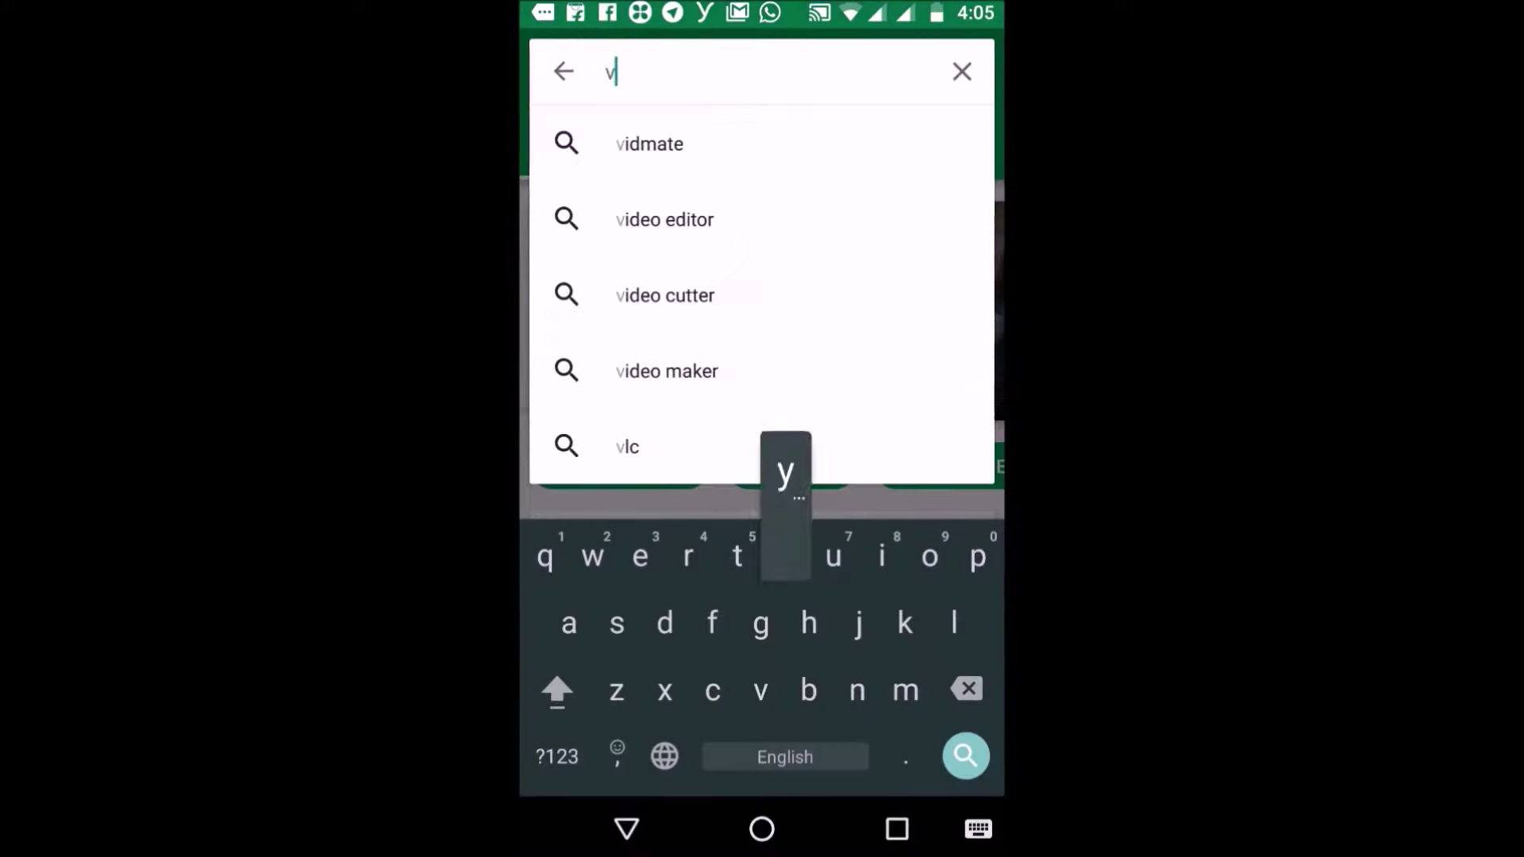
pyautogui.write('ysor')
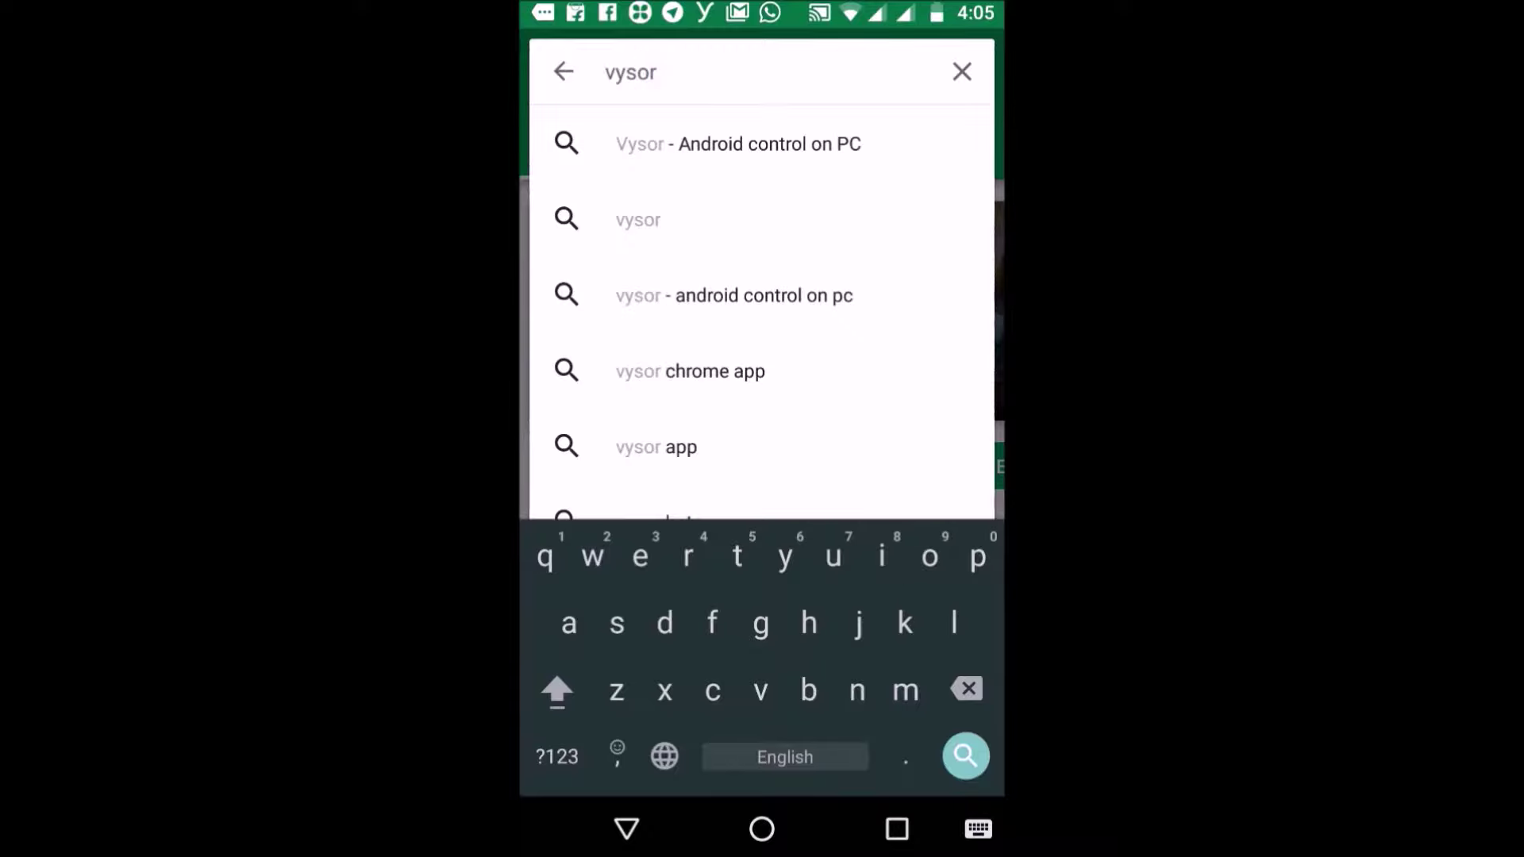
pyautogui.click(739, 143)
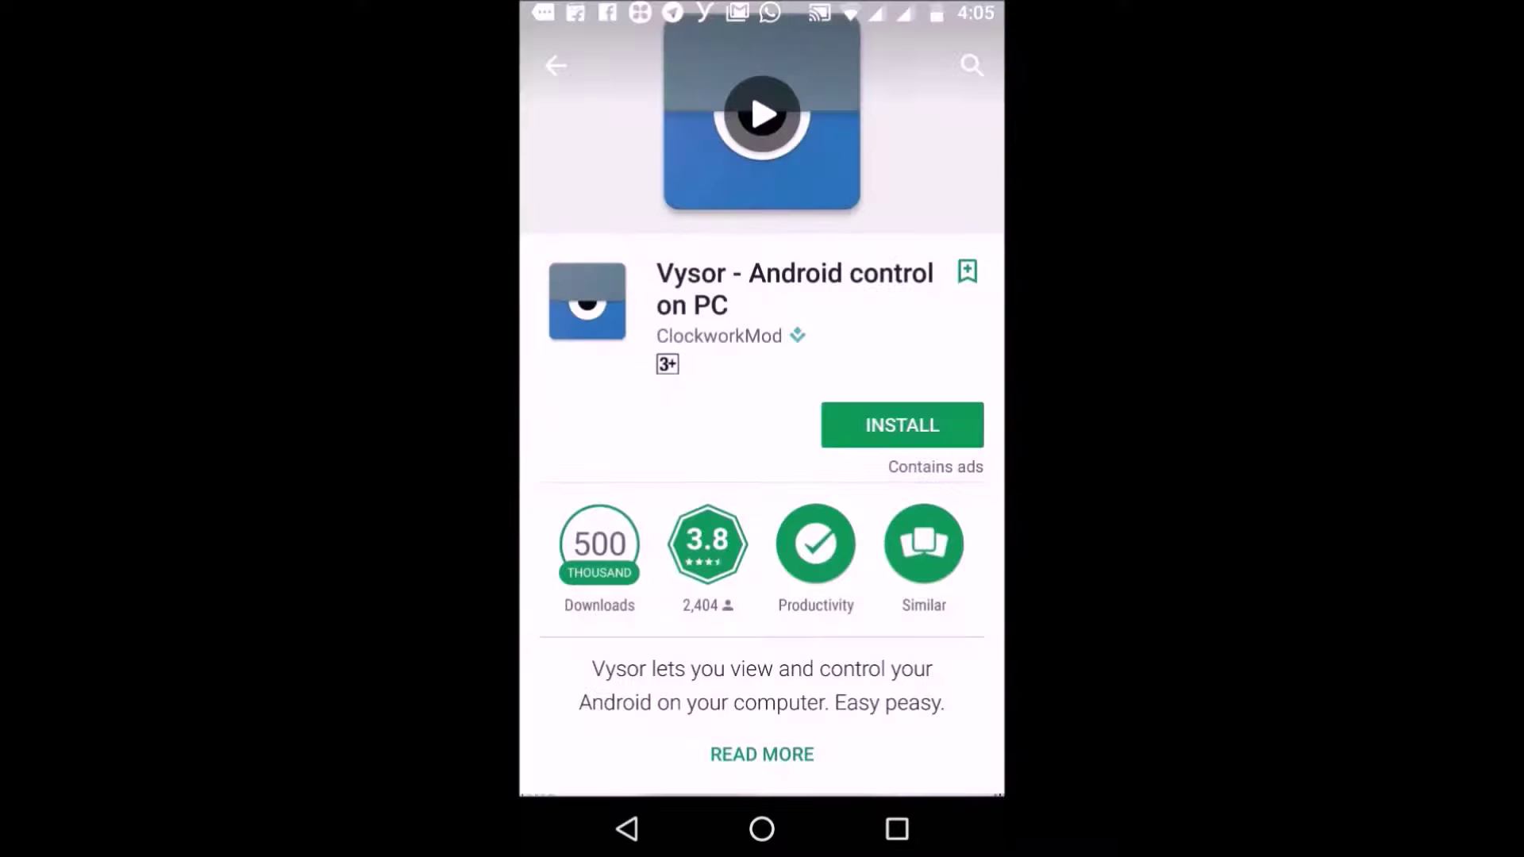
pyautogui.click(902, 425)
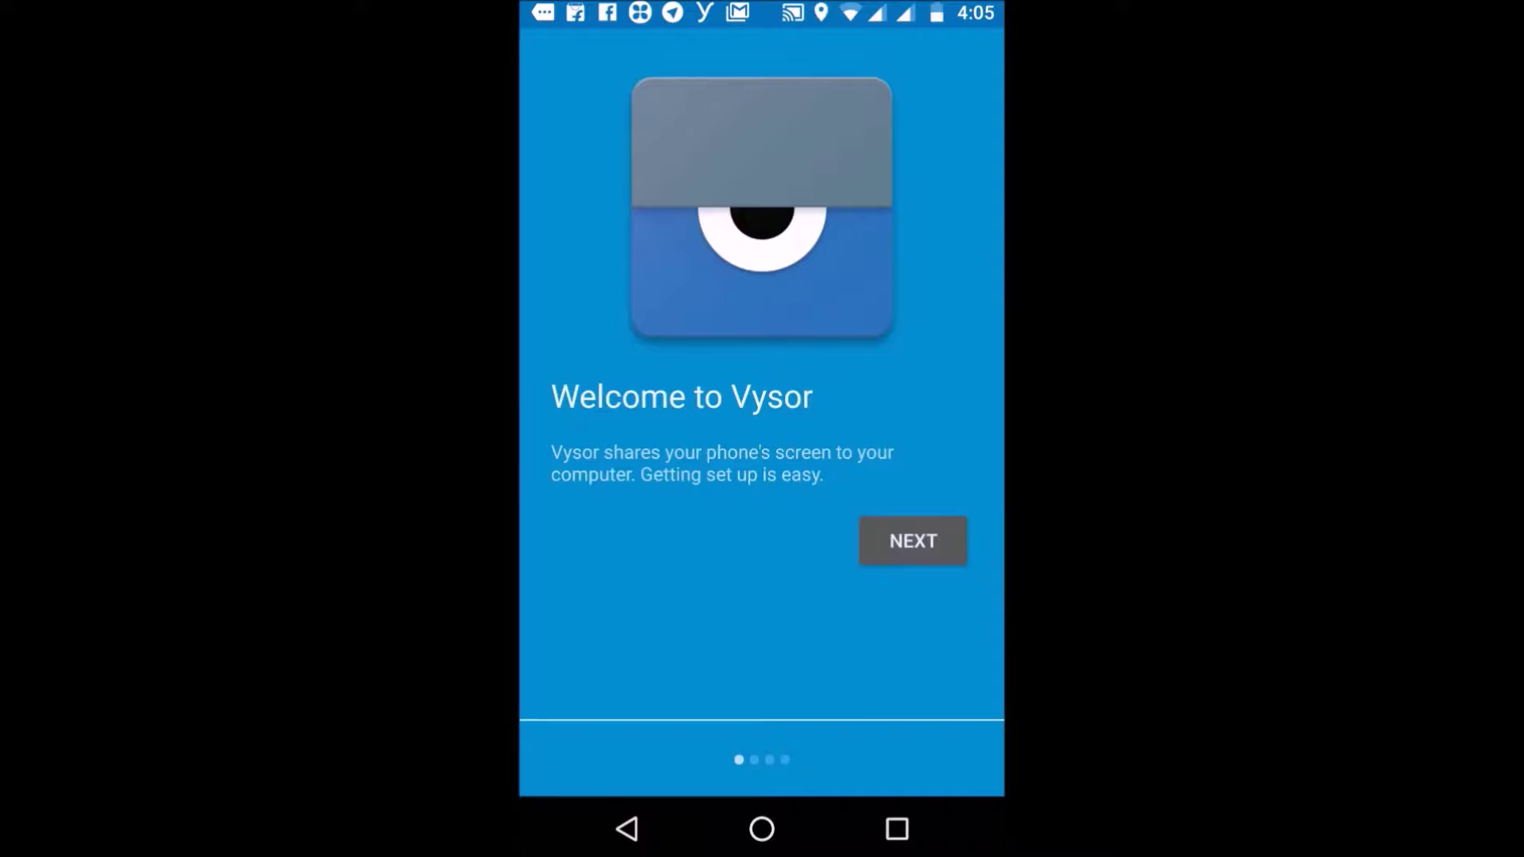
pyautogui.click(914, 540)
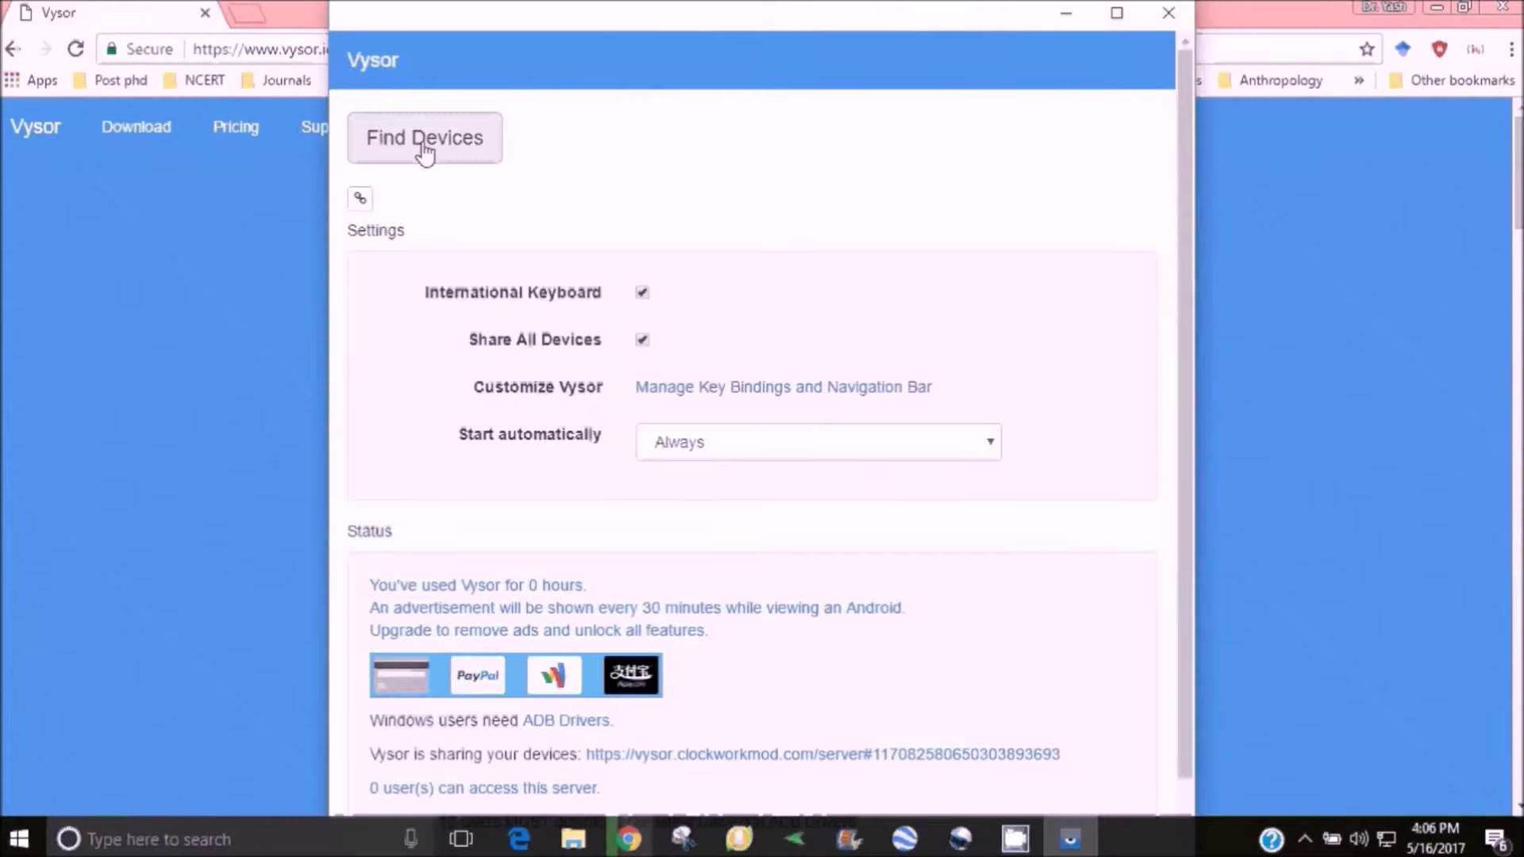
# Find devices, grant access to the Moto G (5) Plus from motorola, and minimize Chrome to the desktop.
pyautogui.click(425, 151)
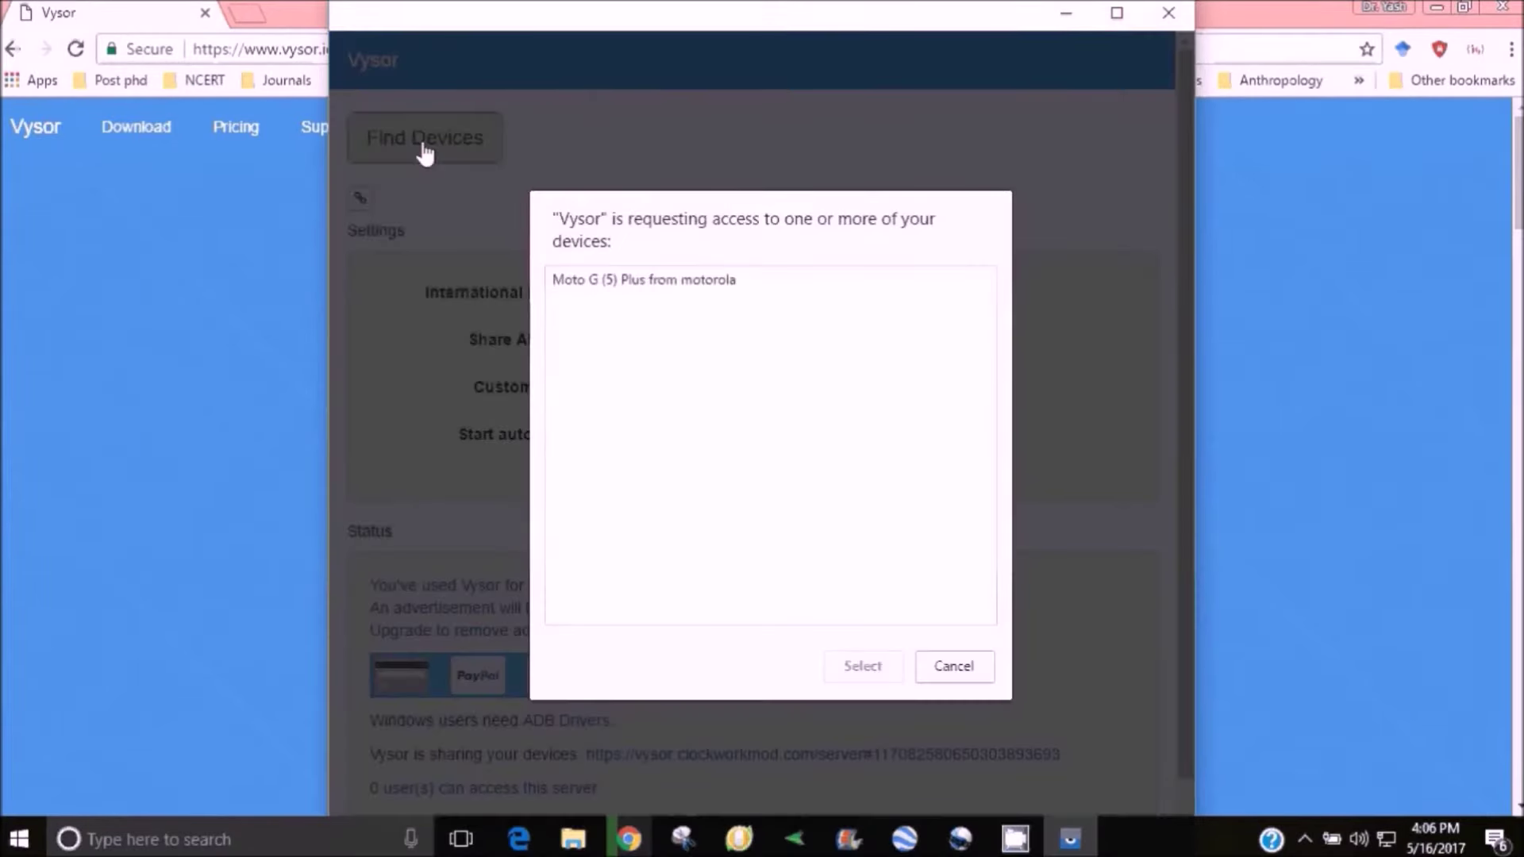
pyautogui.click(617, 286)
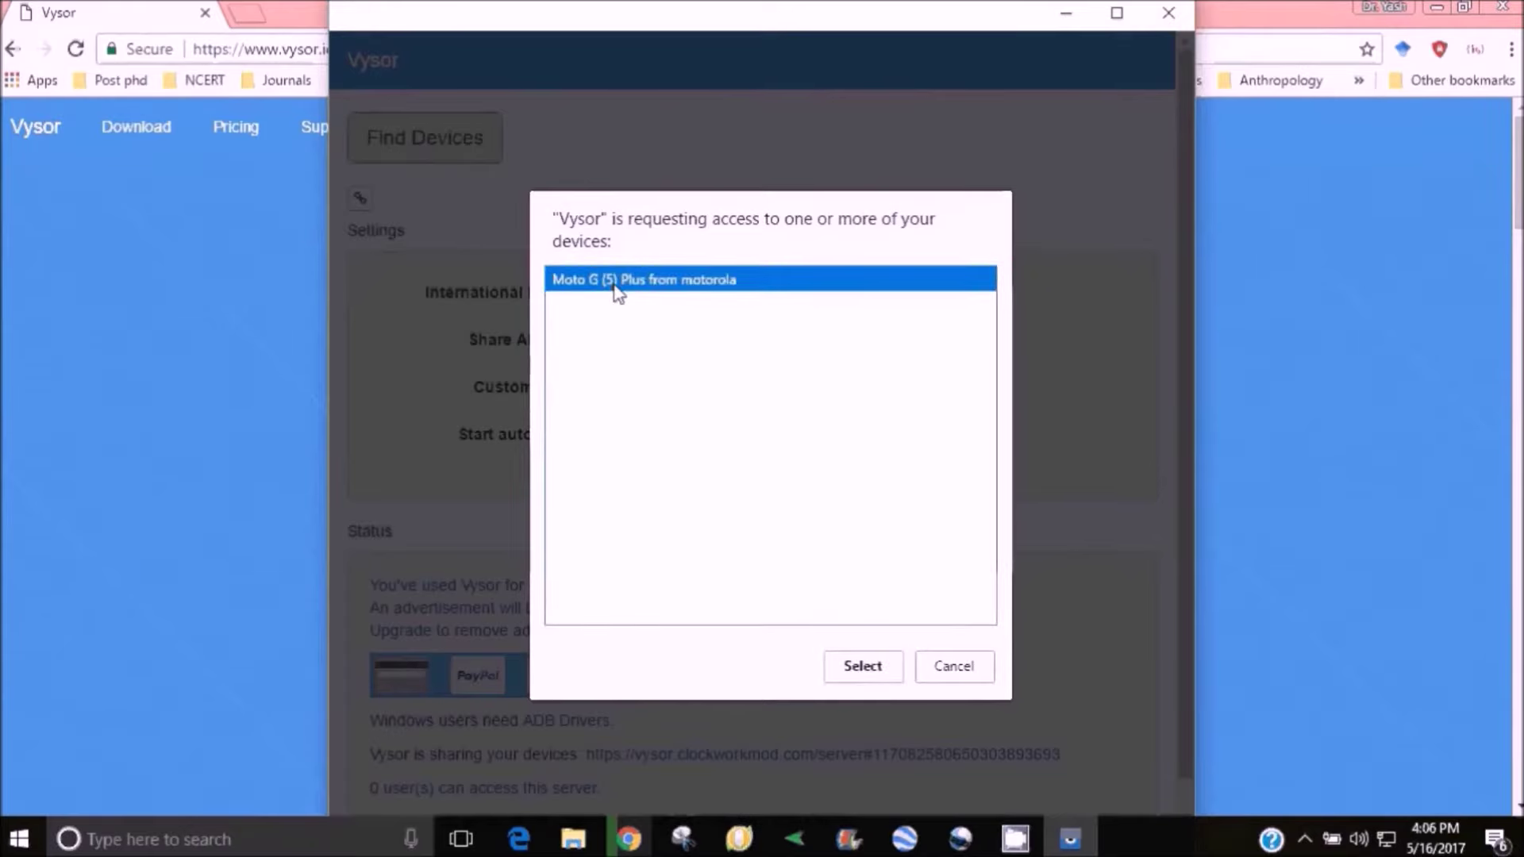
pyautogui.click(862, 665)
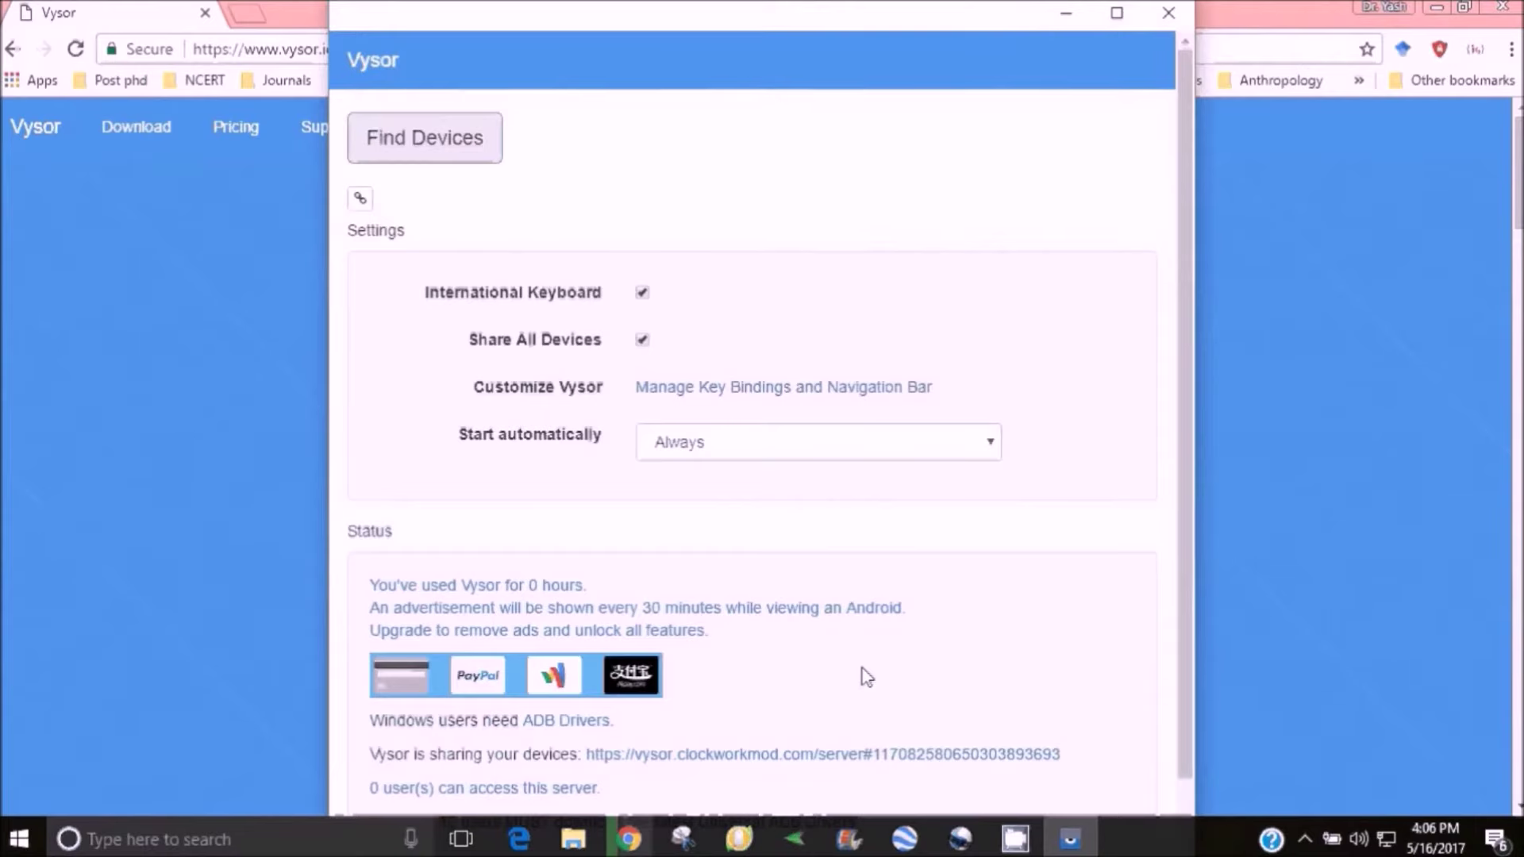
pyautogui.click(1440, 8)
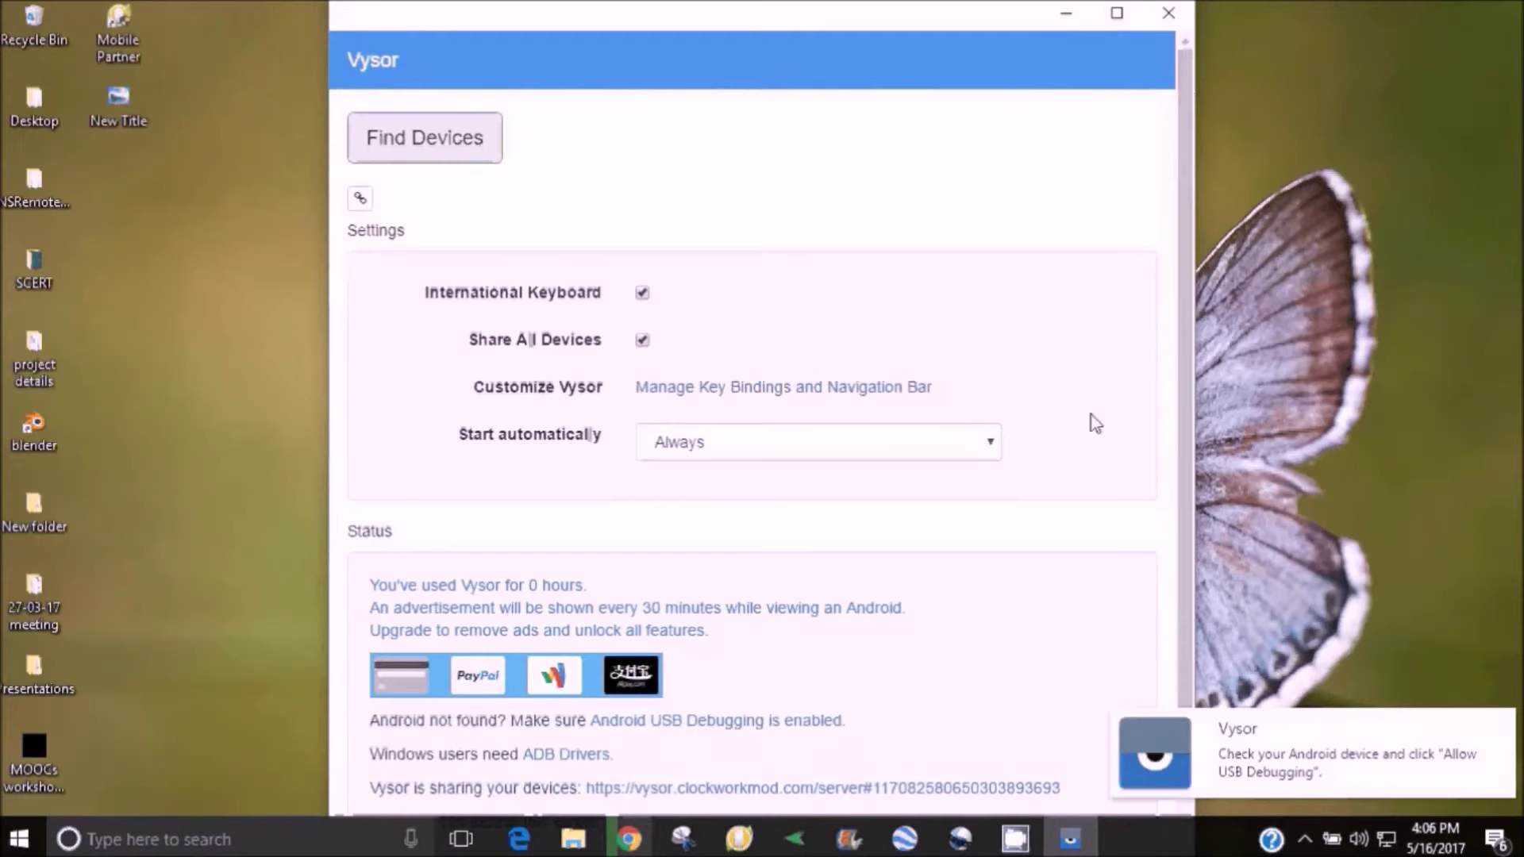
pyautogui.moveTo(1310, 752)
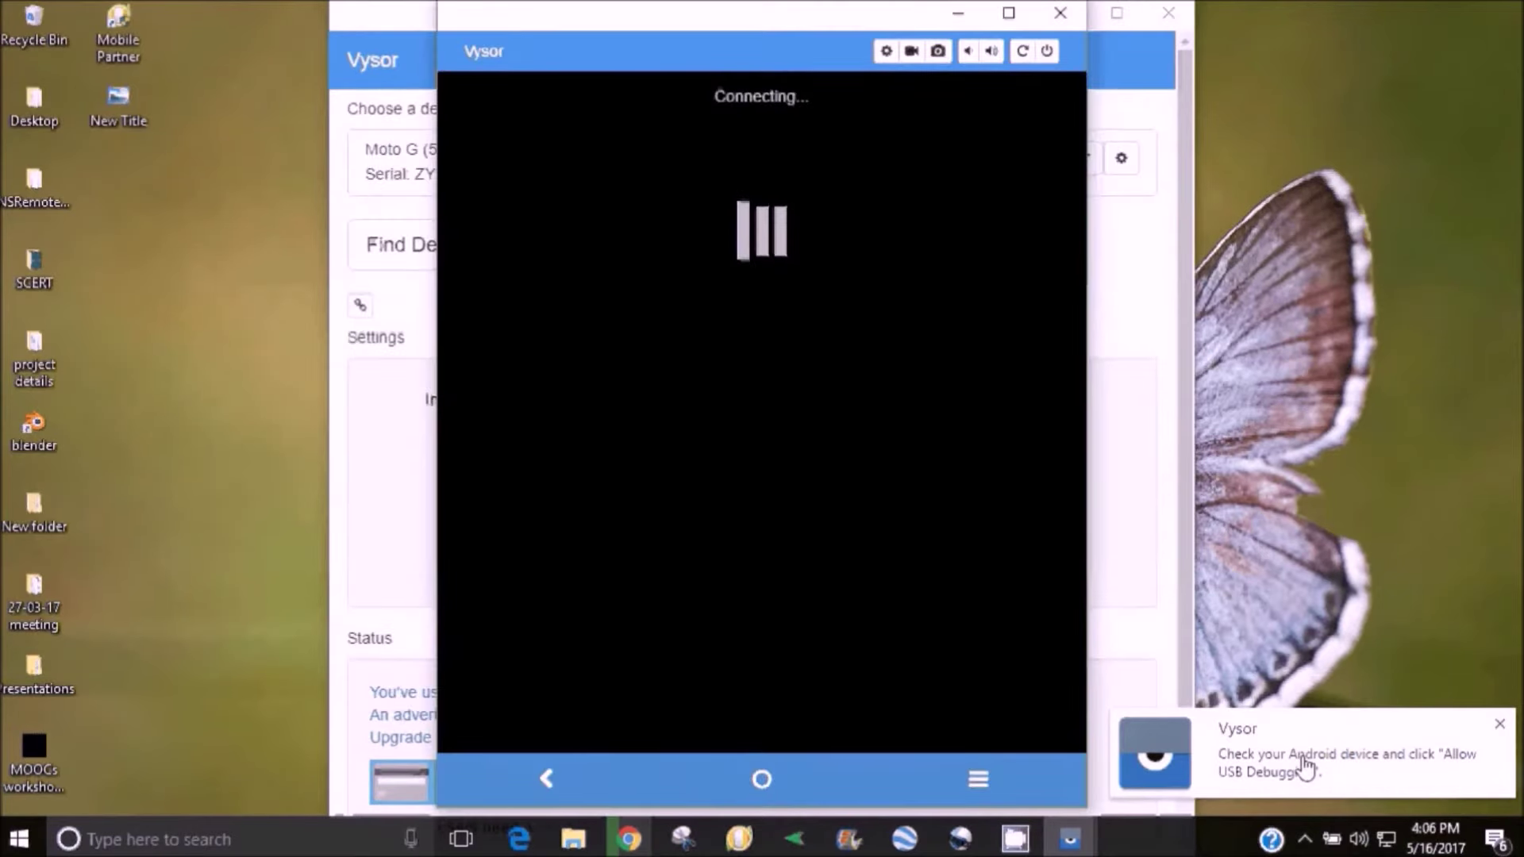
# Dismiss the Vysor notification while the Moto G (5) Plus mirroring window connects.
pyautogui.click(1501, 724)
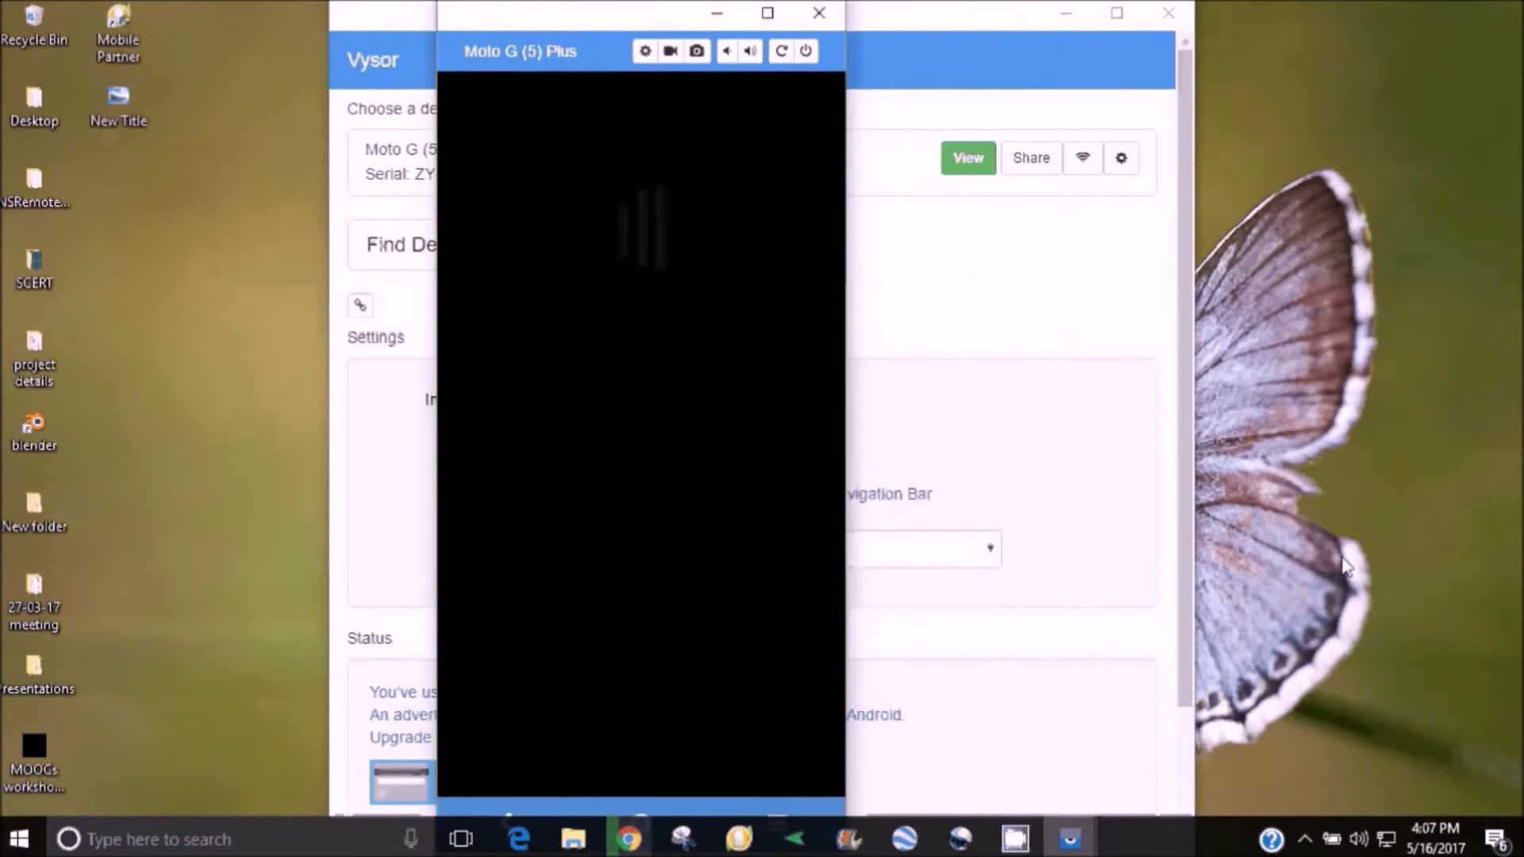